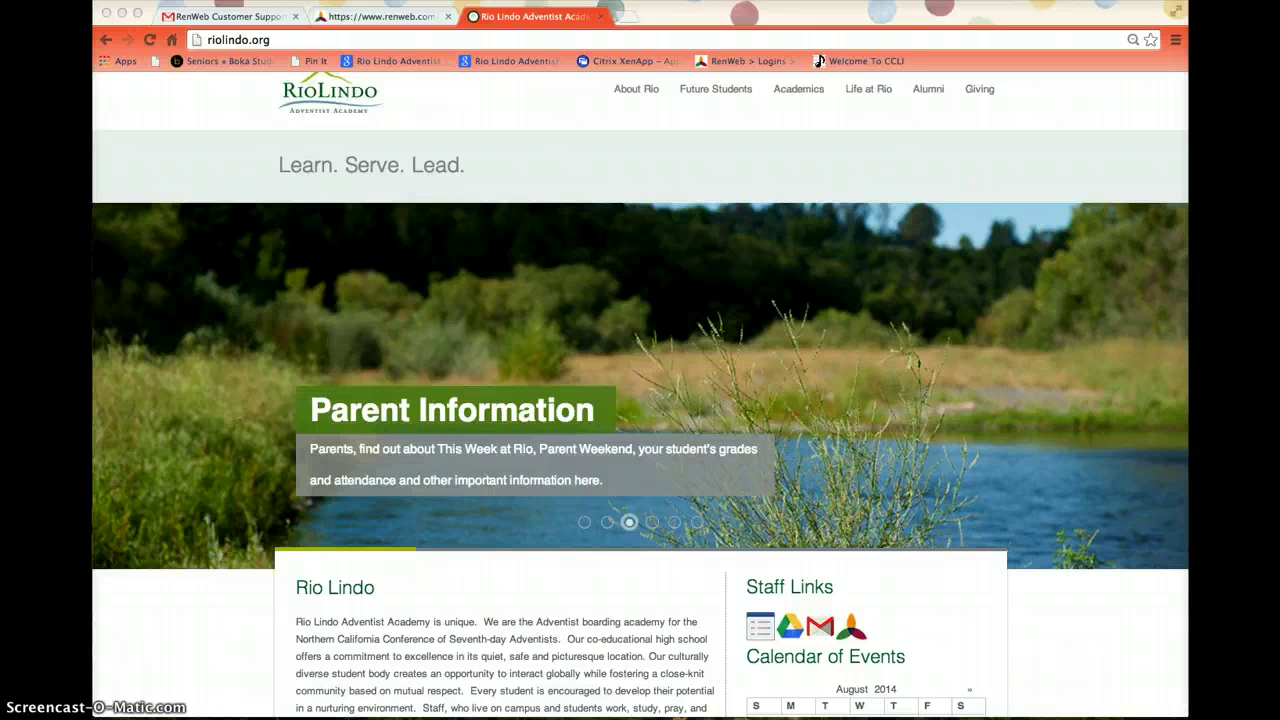
- From the school's RenWeb staff link, reach the ParentsWeb Login page and choose Parent login
{"action": "scroll", "coordinate": [1042, 381], "scroll_direction": "up", "scroll_amount": 1}
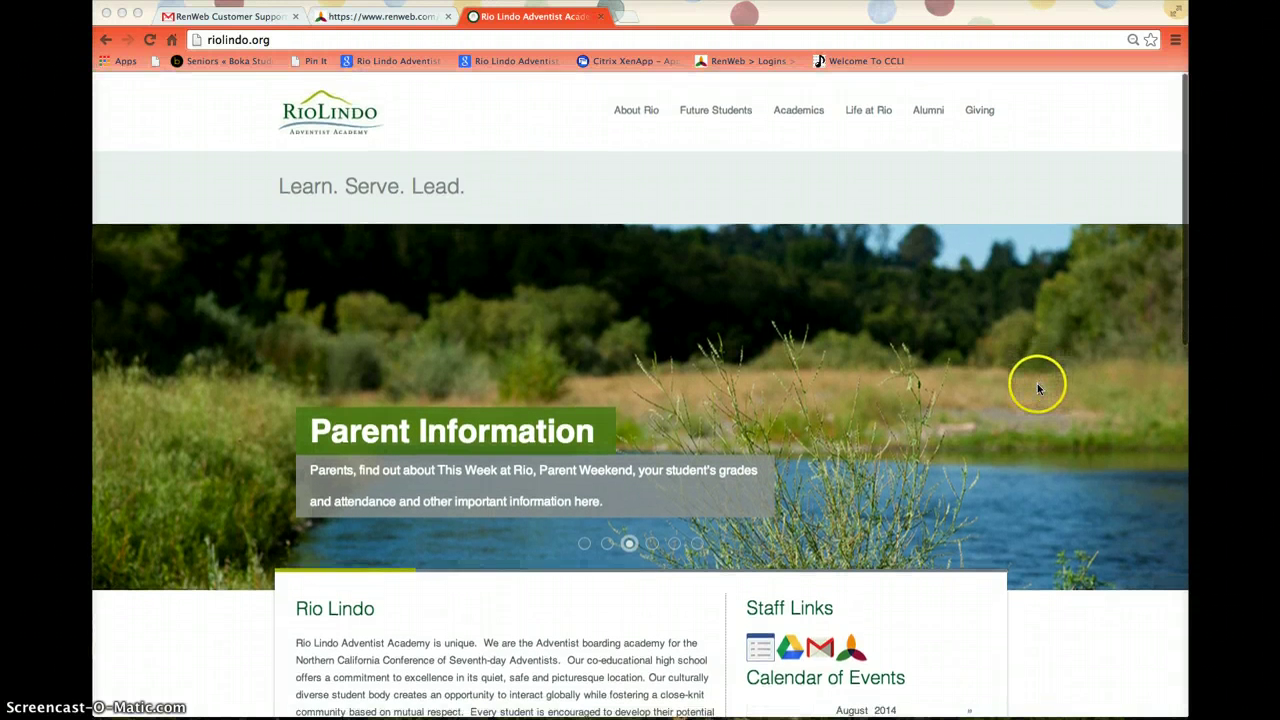
{"action": "scroll", "coordinate": [1038, 385], "scroll_direction": "down", "scroll_amount": 5}
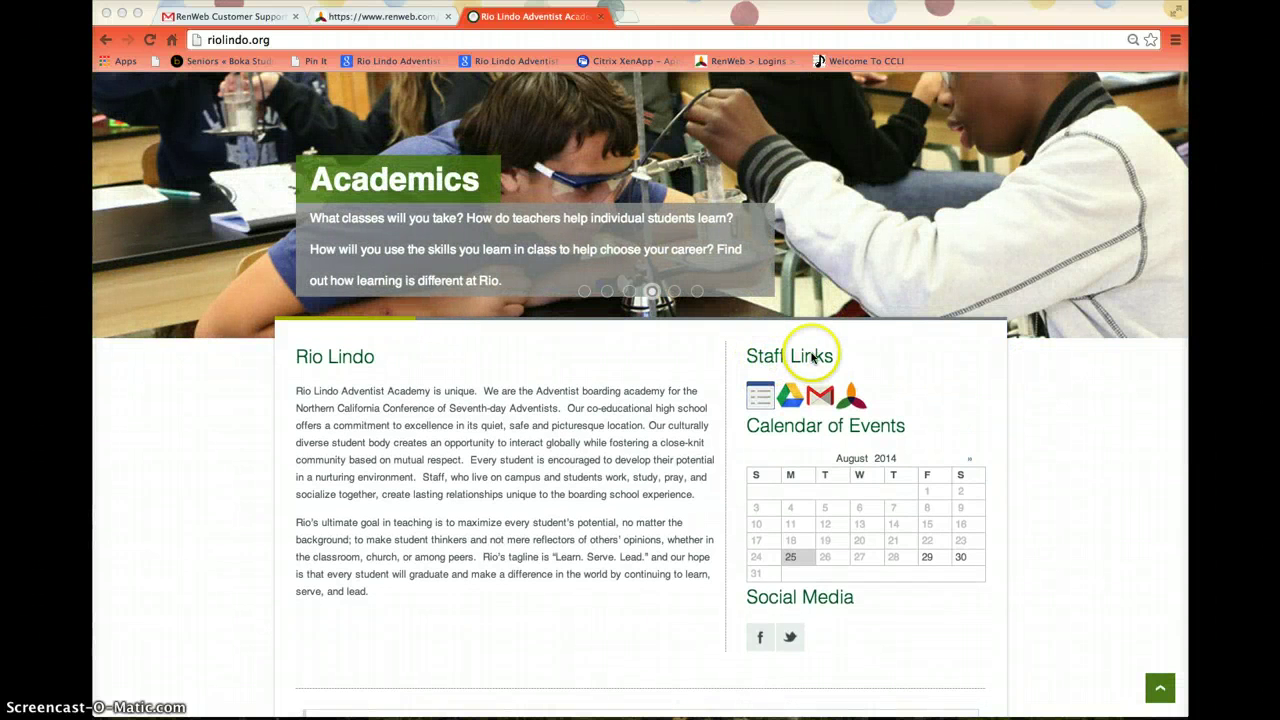
{"action": "left_click", "coordinate": [846, 402]}
{"action": "left_click", "coordinate": [846, 402]}
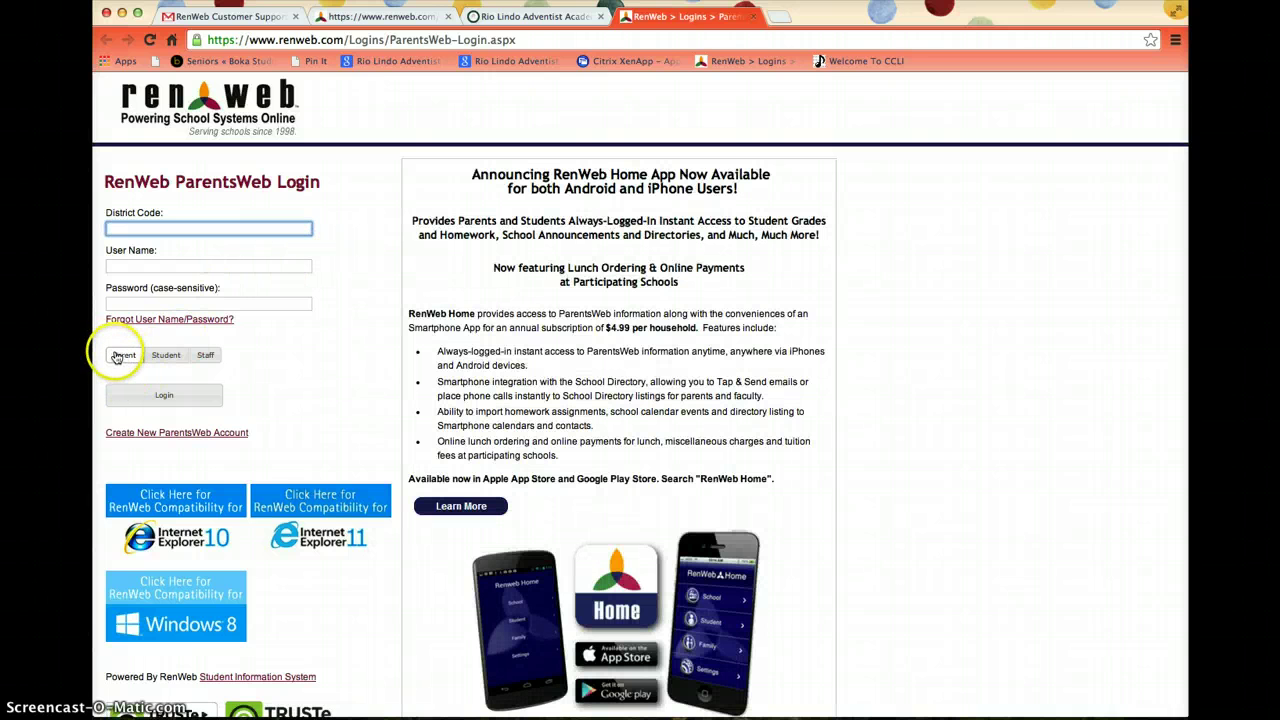
{"action": "left_click", "coordinate": [118, 357]}
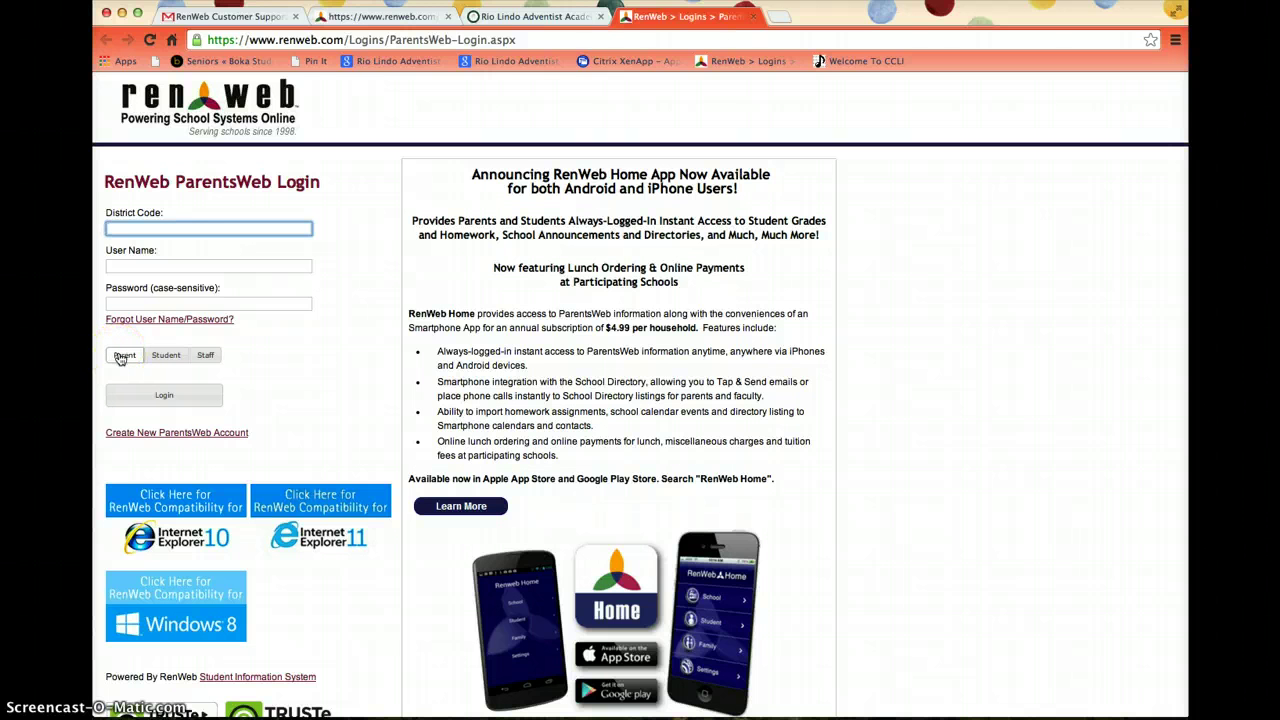
{"action": "left_click", "coordinate": [185, 438]}
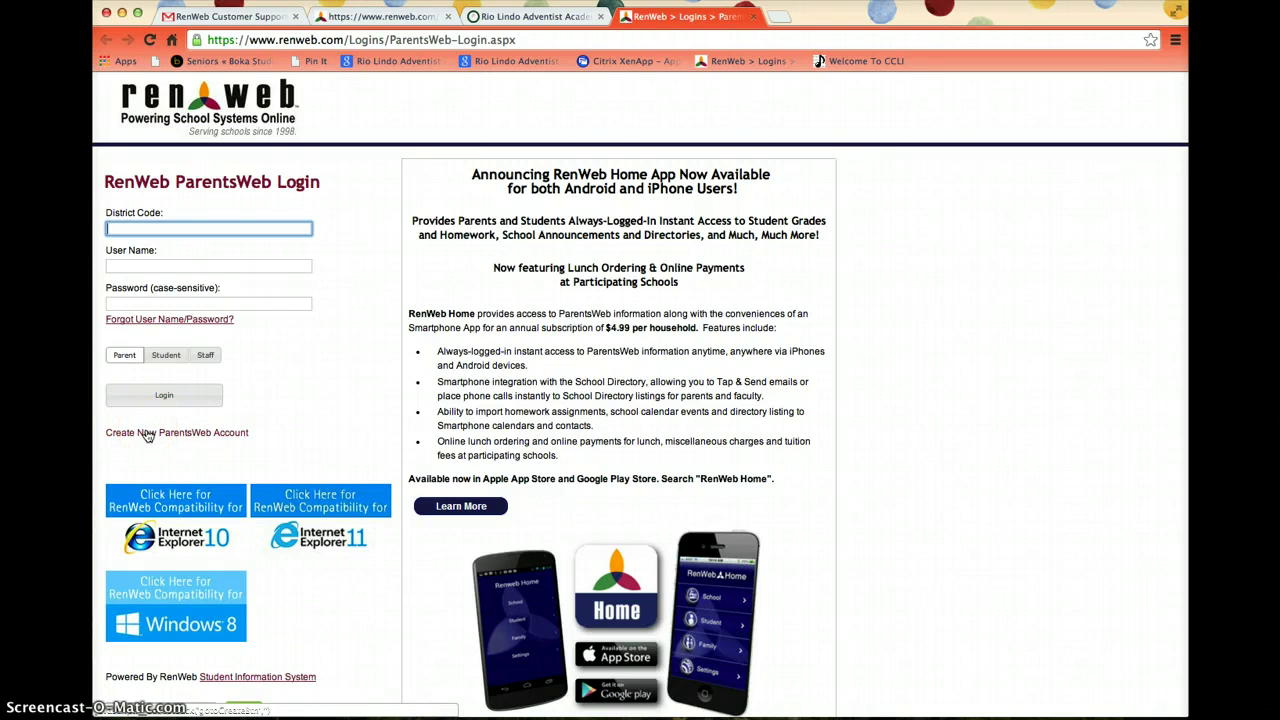
- Request a new ParentsWeb account for district RLAA-CA using the parent's saved e-mail address
{"action": "left_click", "coordinate": [144, 436]}
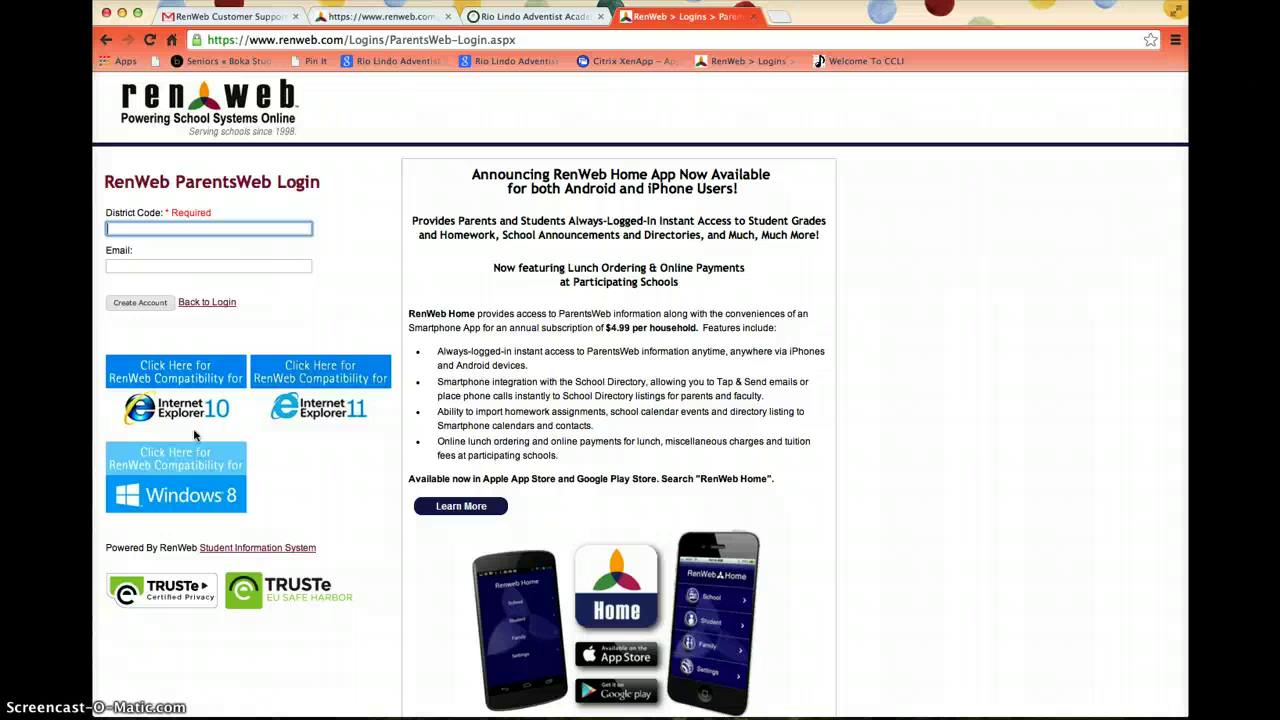
{"action": "type", "text": "R"}
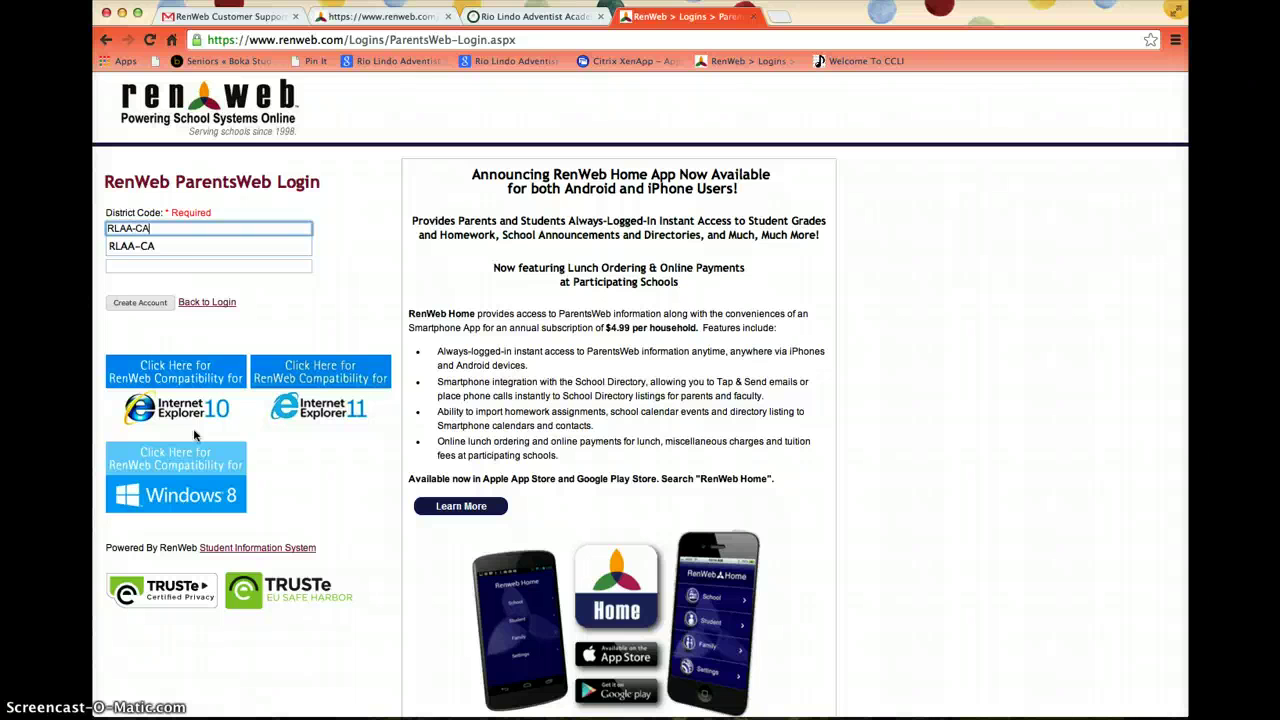
{"action": "type", "text": "LAA-CA"}
{"action": "key", "text": "Tab"}
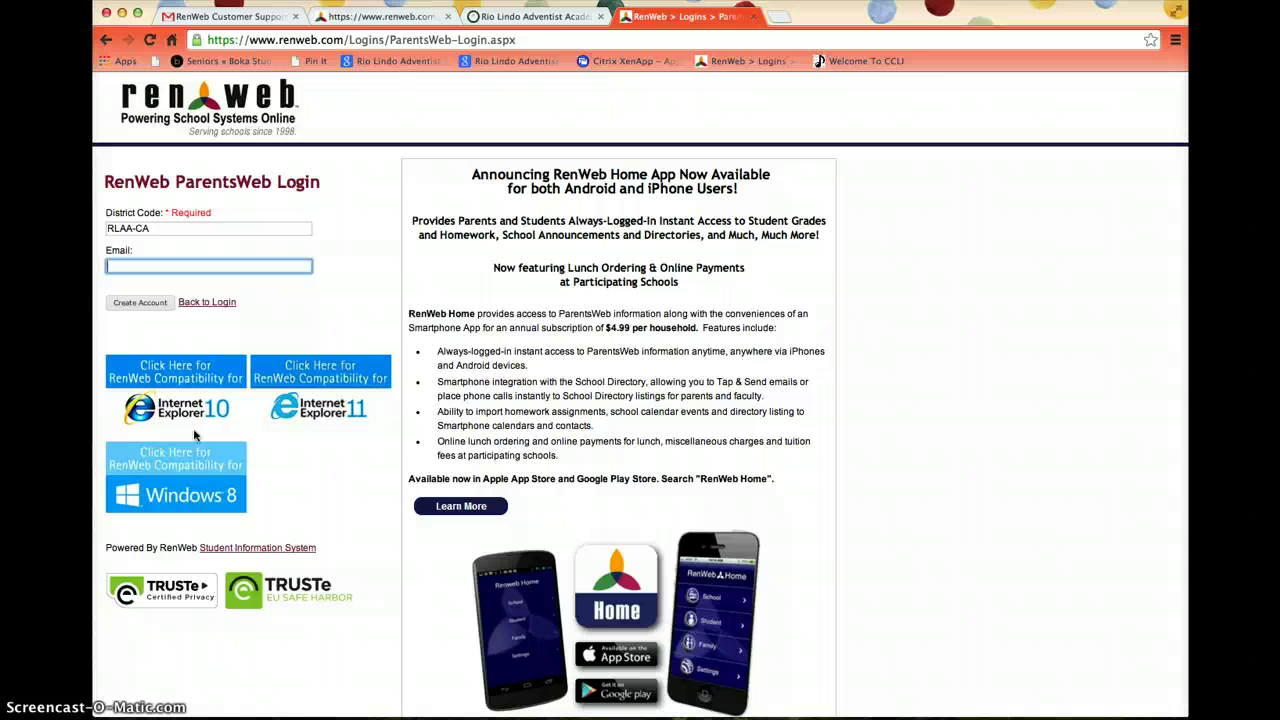
{"action": "type", "text": "rio"}
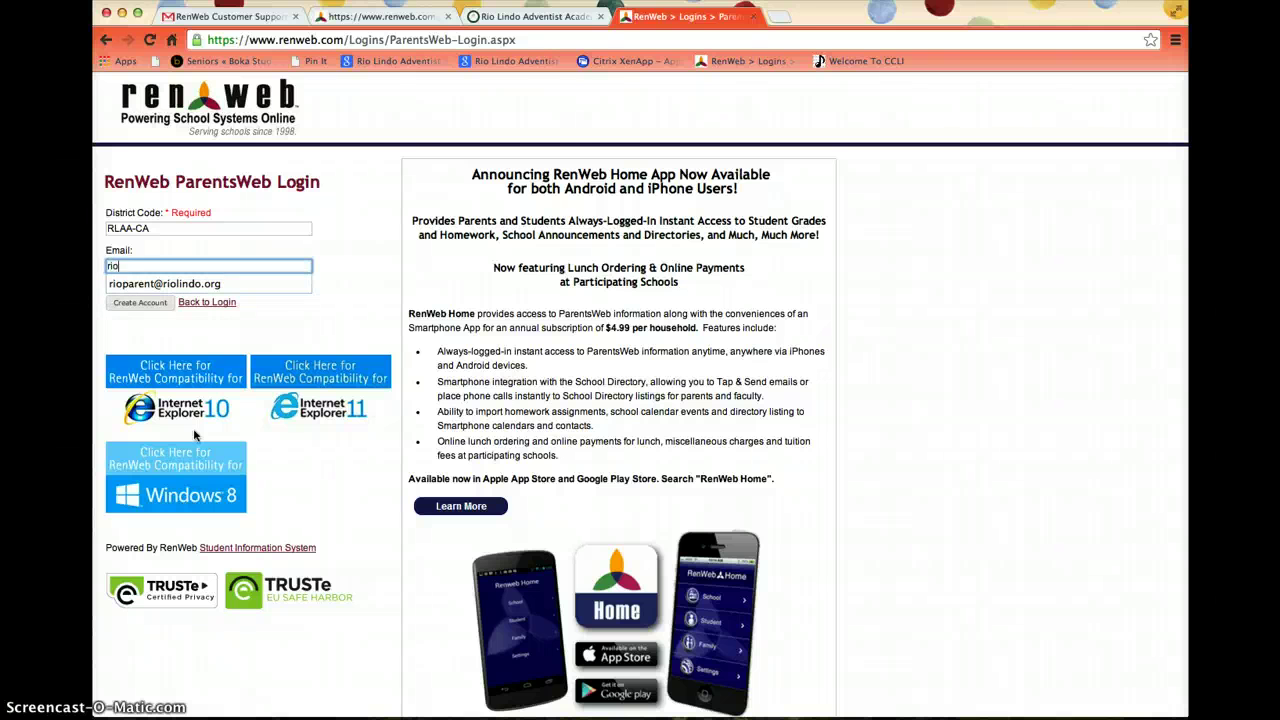
{"action": "key", "text": "Down"}
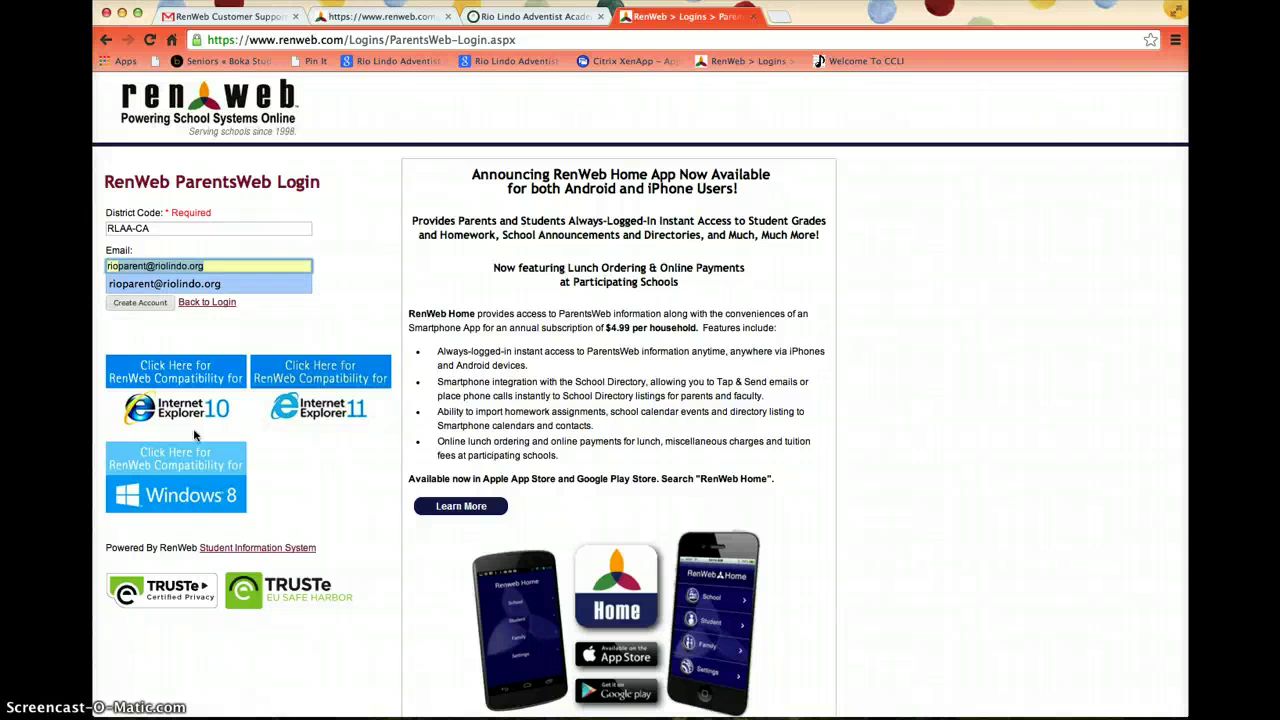
{"action": "left_click", "coordinate": [215, 284]}
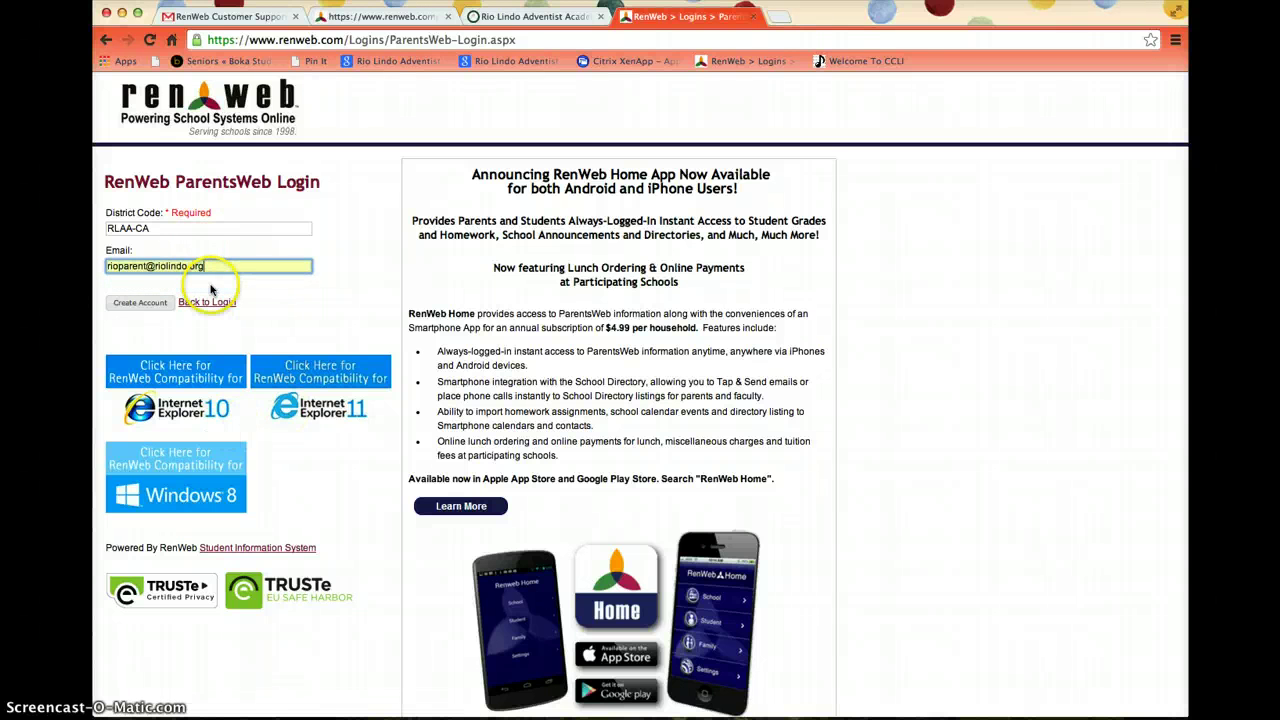
{"action": "left_click", "coordinate": [130, 304]}
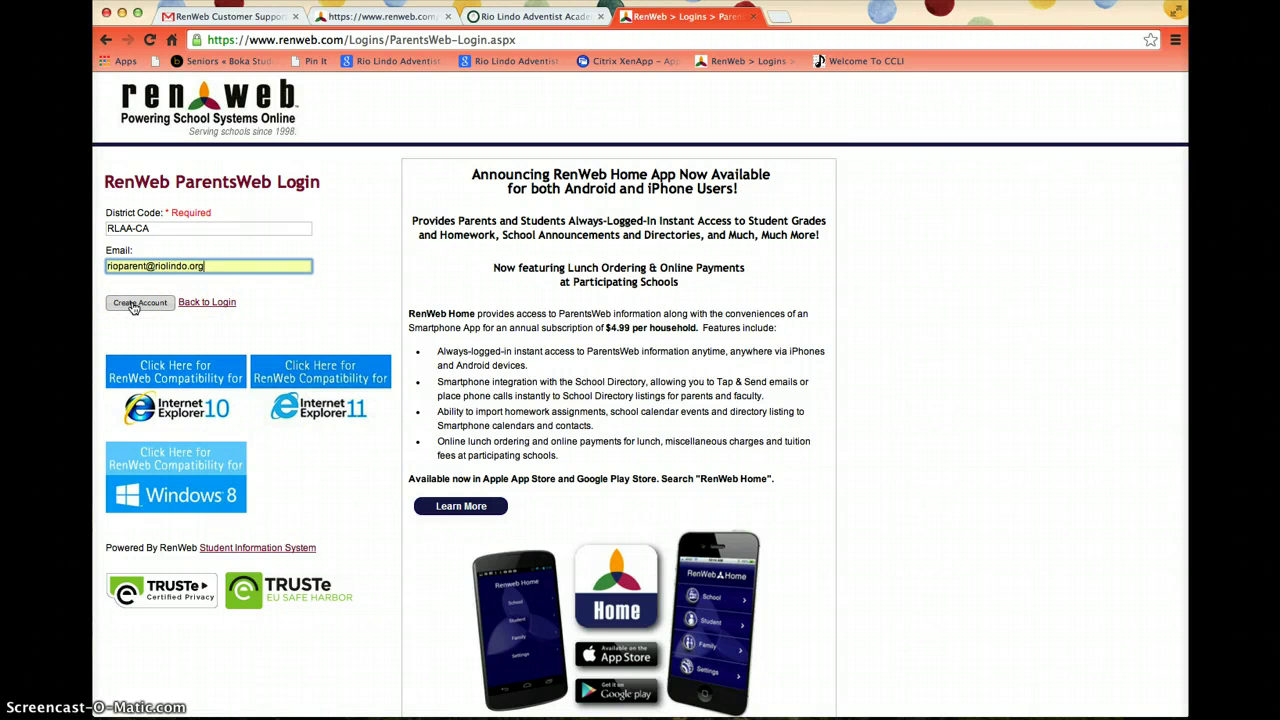
{"action": "left_click", "coordinate": [135, 304]}
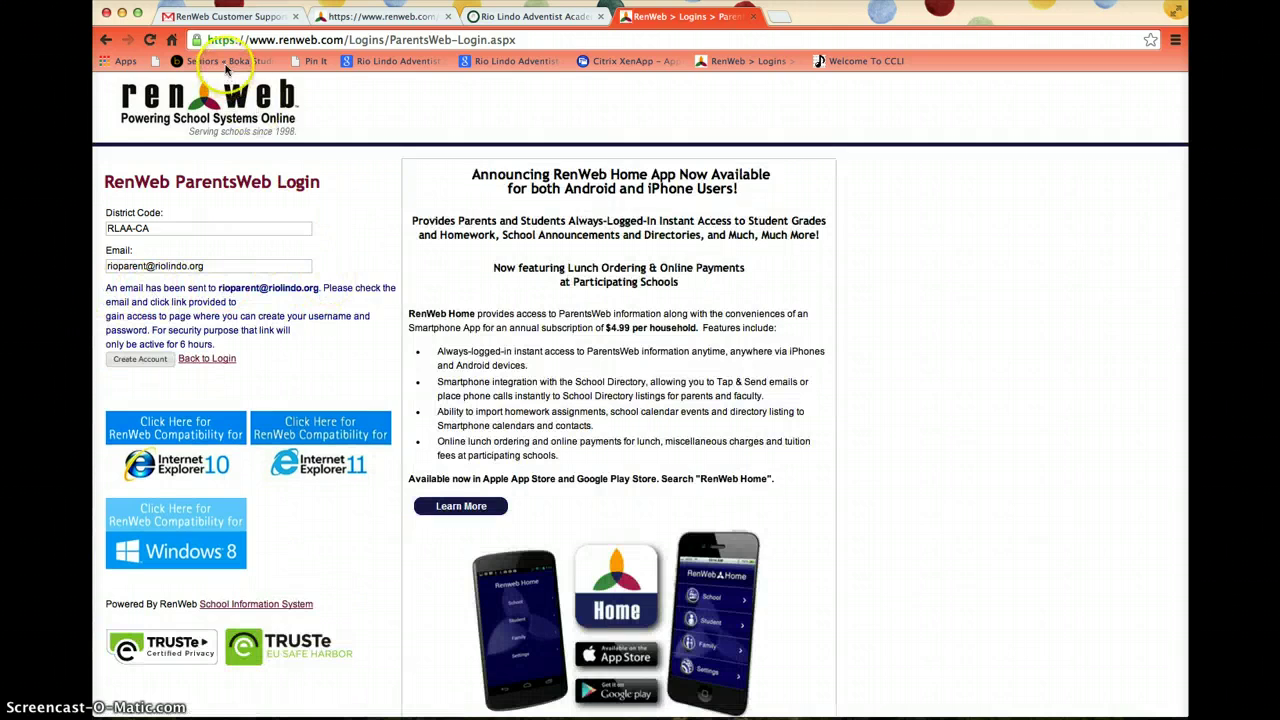
- In Gmail, open the RenWeb Customer Support email and follow its 'Click to create your ParentsWeb login' link
{"action": "left_click", "coordinate": [188, 18]}
{"action": "left_click", "coordinate": [134, 215]}
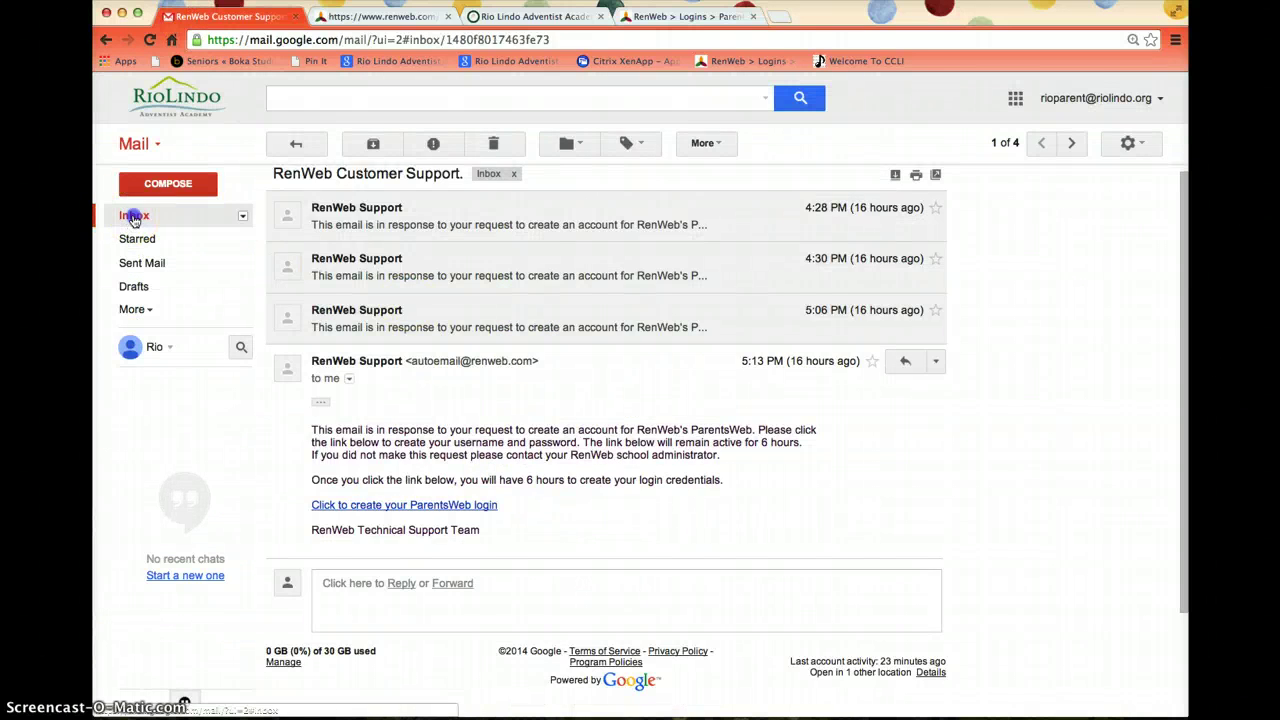
{"action": "left_click", "coordinate": [575, 183]}
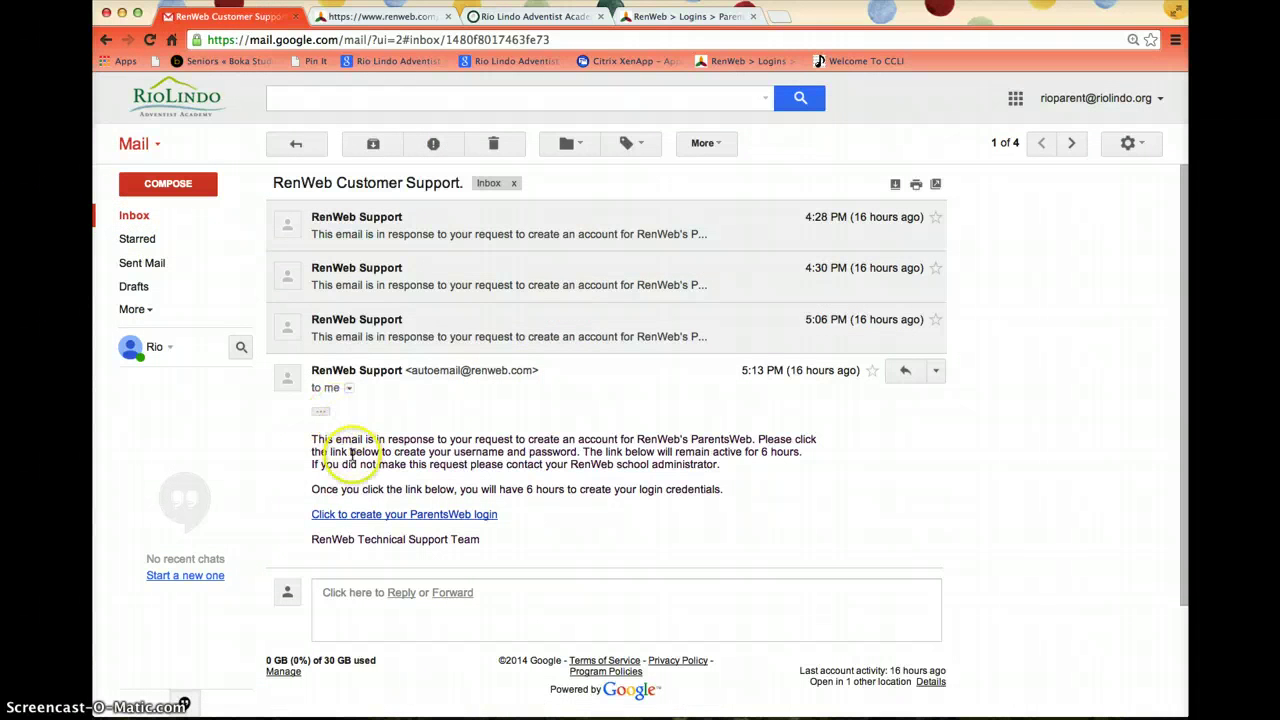
{"action": "left_click", "coordinate": [437, 515]}
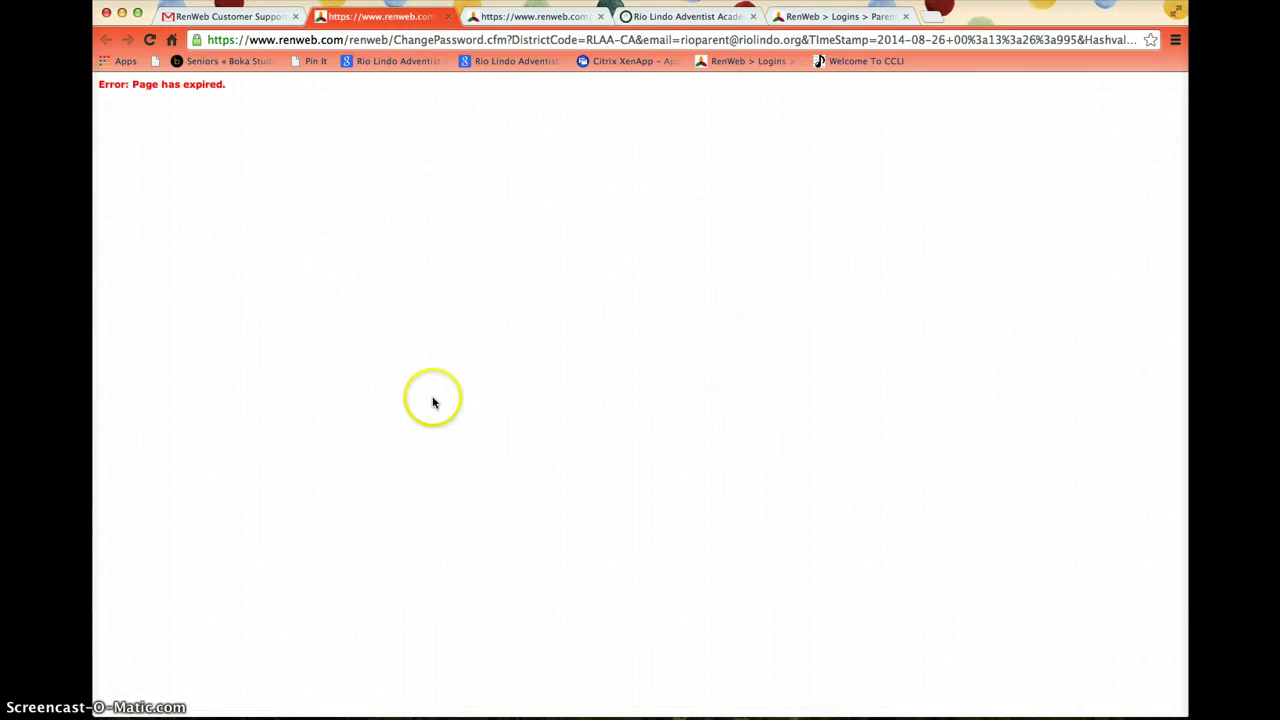
- On the working setup page, enter and confirm a new password and save the user name and password
{"action": "left_click", "coordinate": [480, 16]}
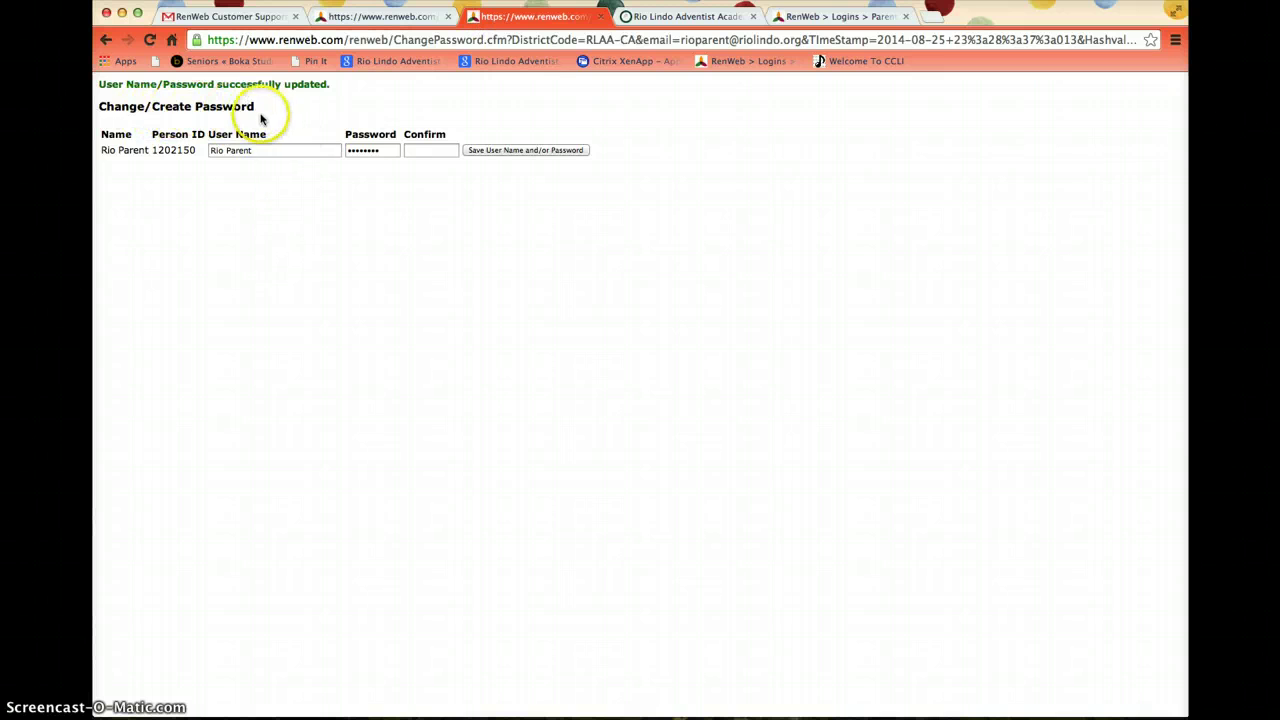
{"action": "scroll", "coordinate": [150, 148], "scroll_direction": "down", "scroll_amount": 1}
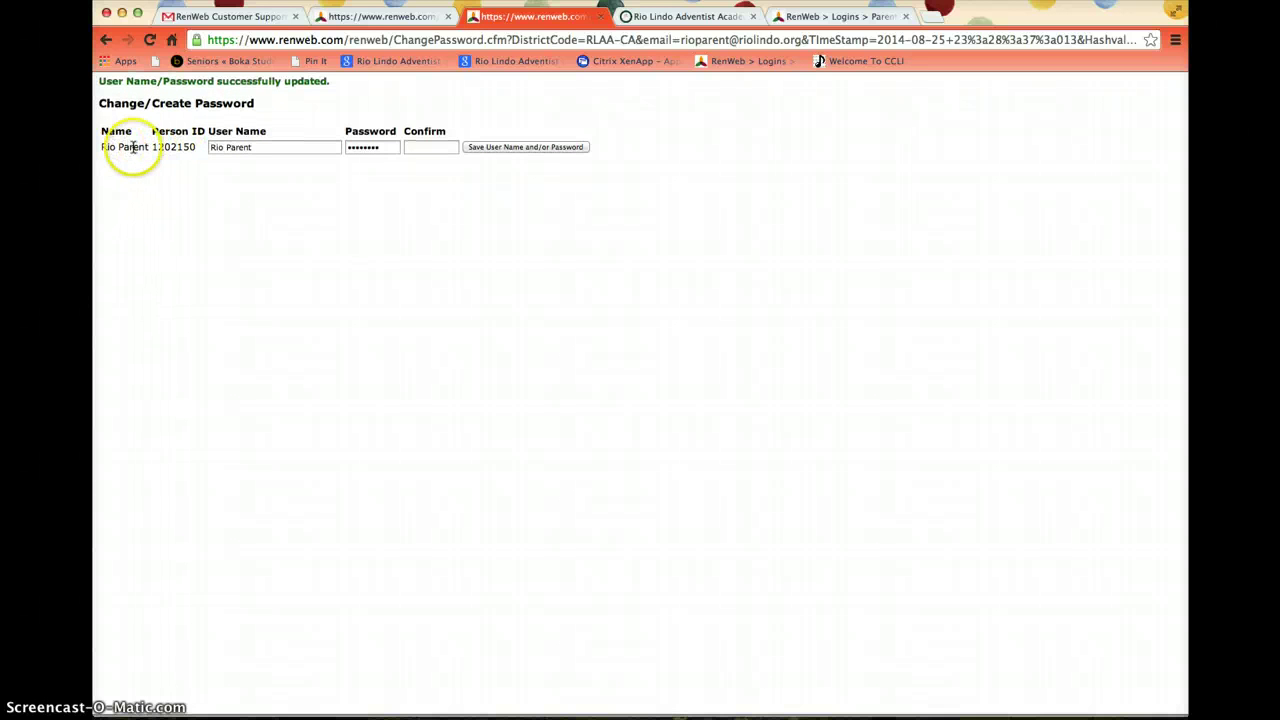
{"action": "left_click_drag", "start_coordinate": [283, 149], "coordinate": [198, 150]}
{"action": "left_click_drag", "start_coordinate": [306, 149], "coordinate": [171, 146]}
{"action": "left_click", "coordinate": [263, 157]}
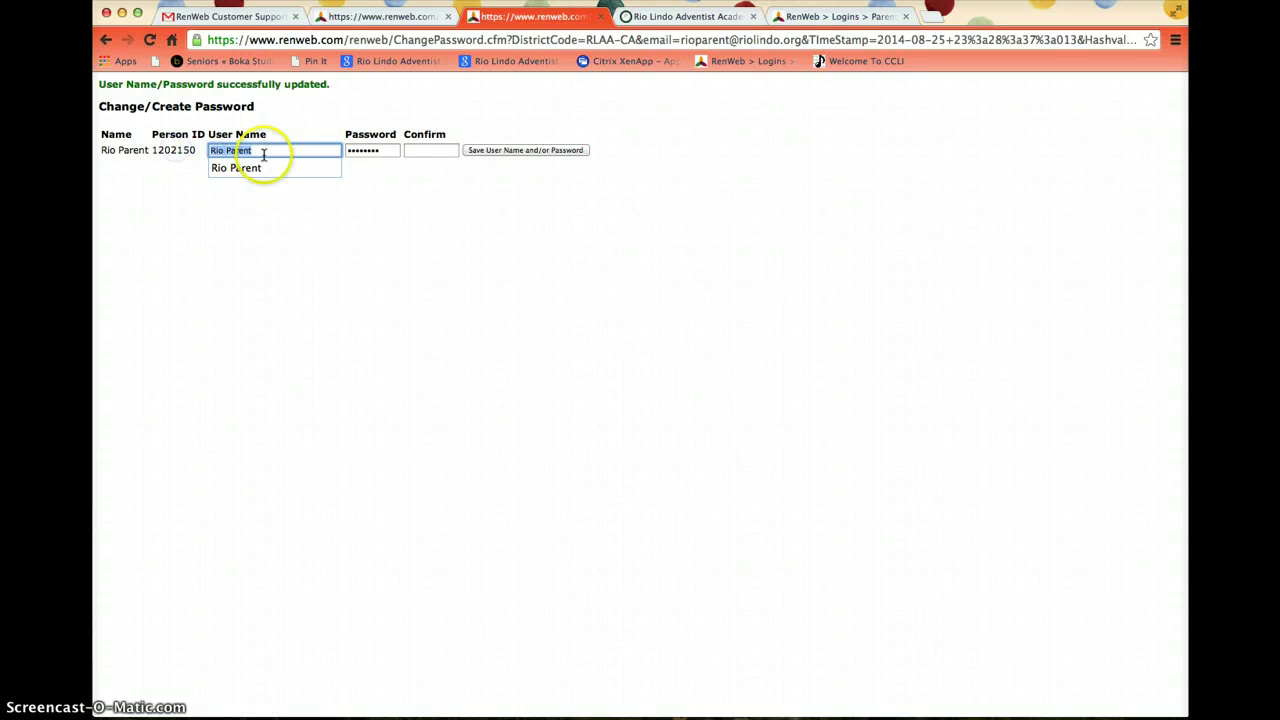
{"action": "left_click", "coordinate": [396, 151]}
{"action": "double_click", "coordinate": [396, 151]}
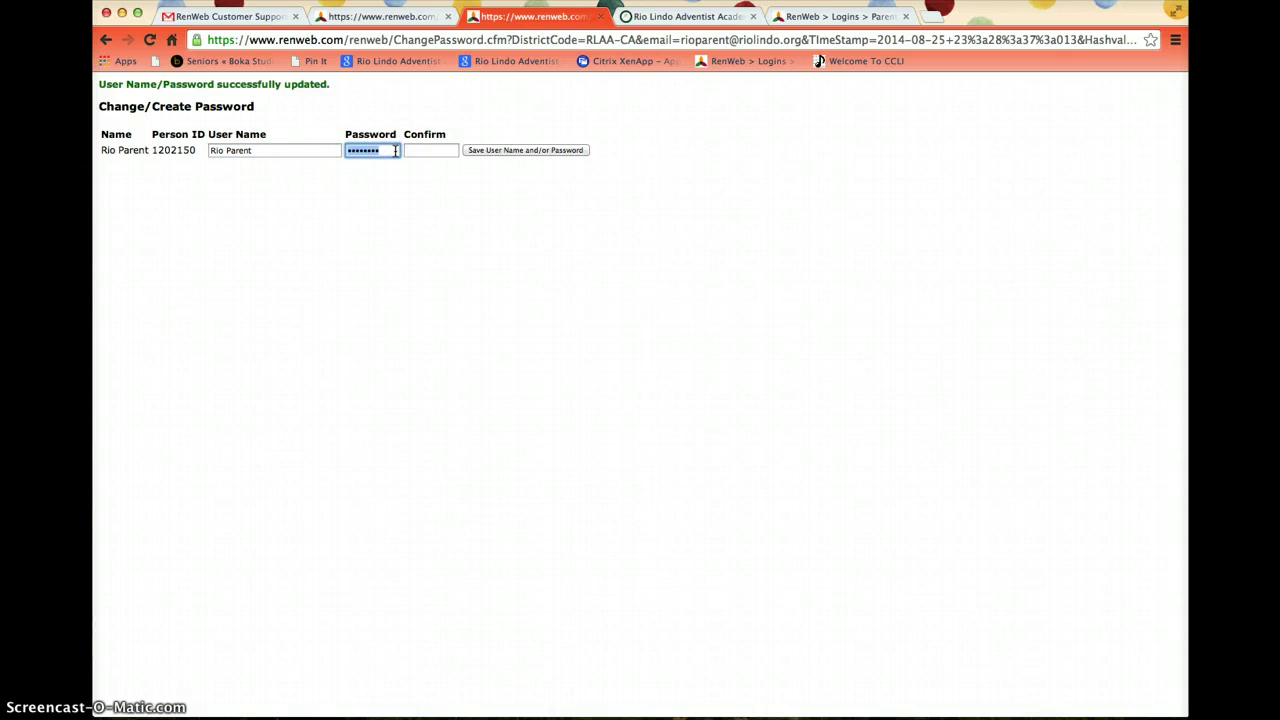
{"action": "type", "text": "•••"}
{"action": "key", "text": "Tab"}
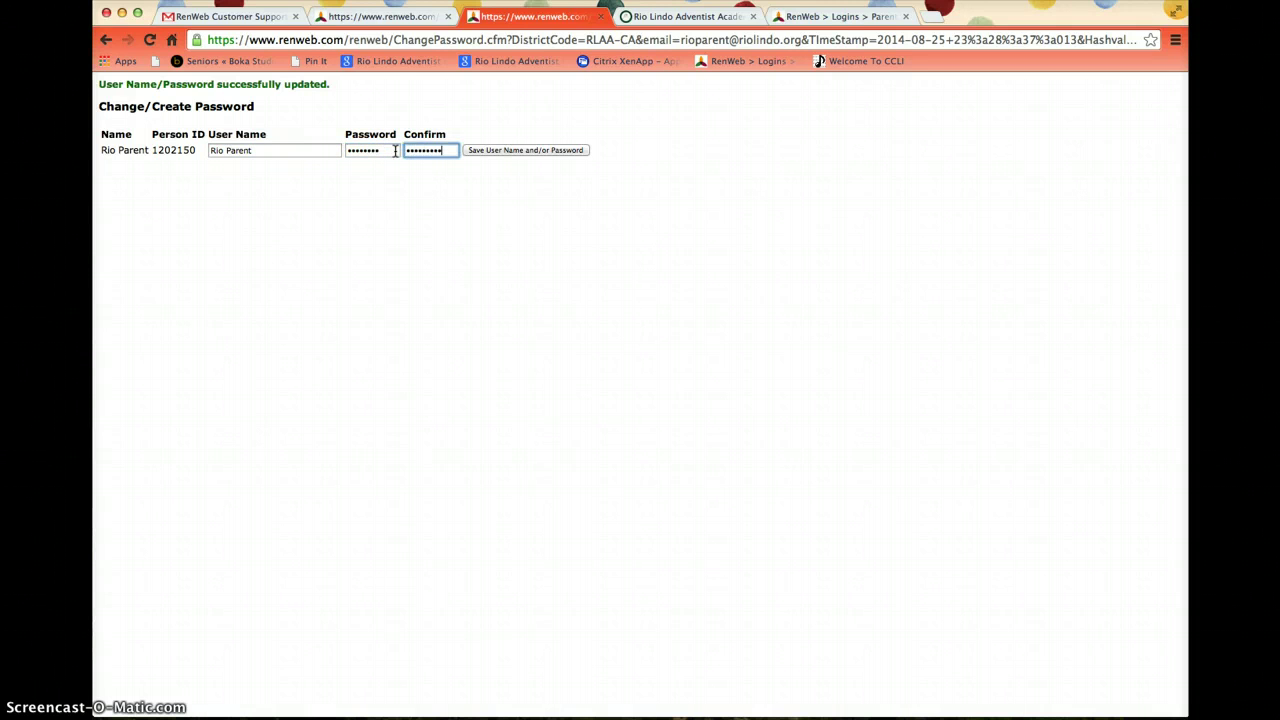
{"action": "left_click", "coordinate": [517, 150]}
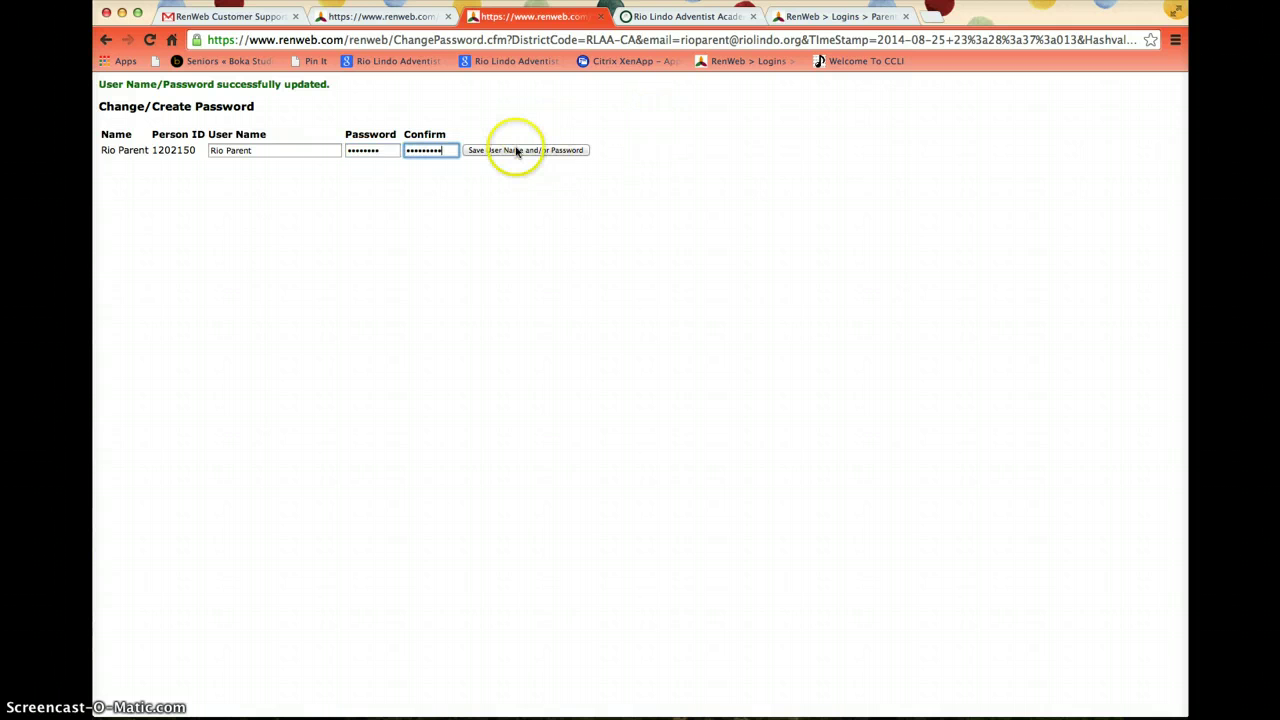
- Return to the Rio Lindo school website and reopen the ParentsWeb login page from Staff Links
{"action": "left_click", "coordinate": [641, 25]}
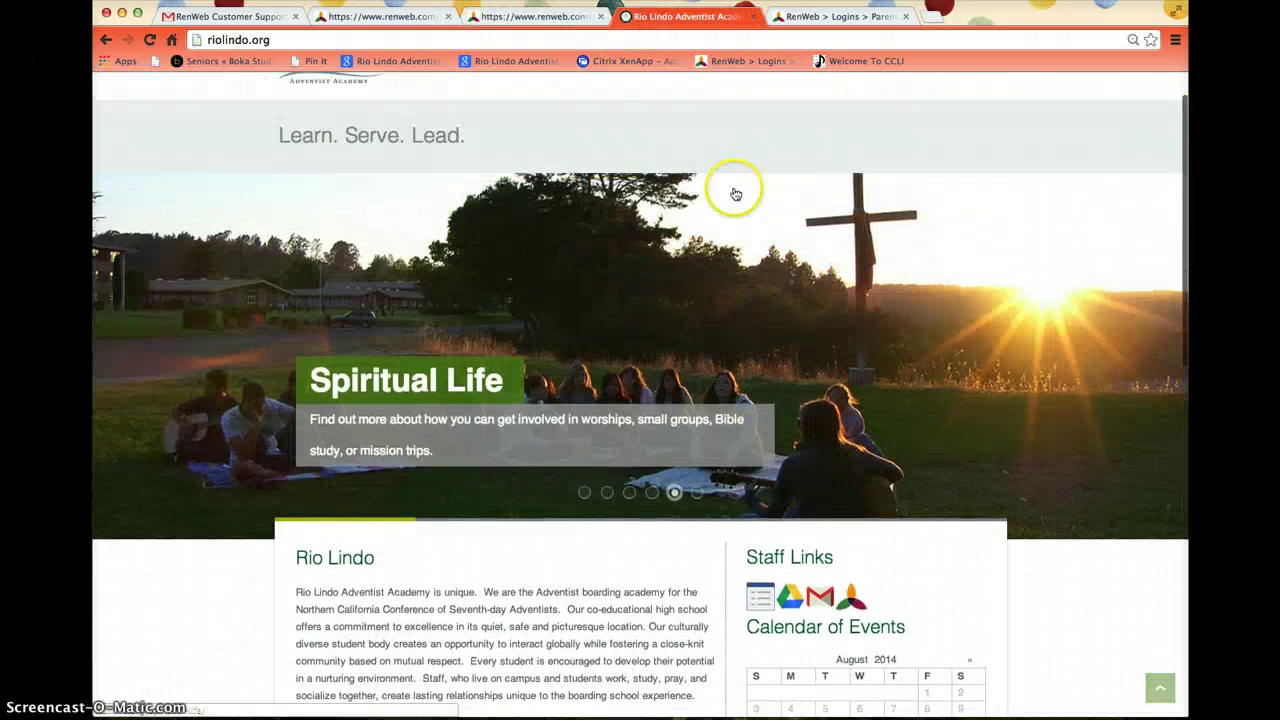
{"action": "scroll", "coordinate": [829, 320], "scroll_direction": "down", "scroll_amount": 3}
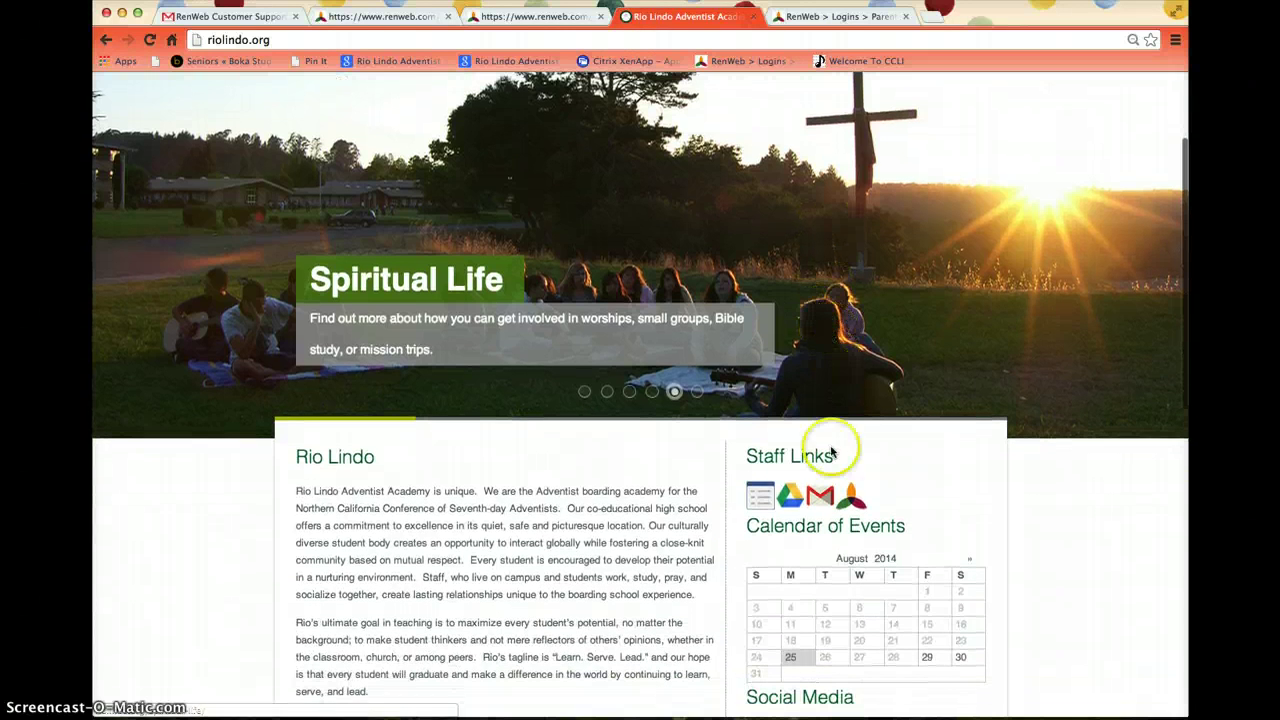
{"action": "left_click", "coordinate": [853, 500]}
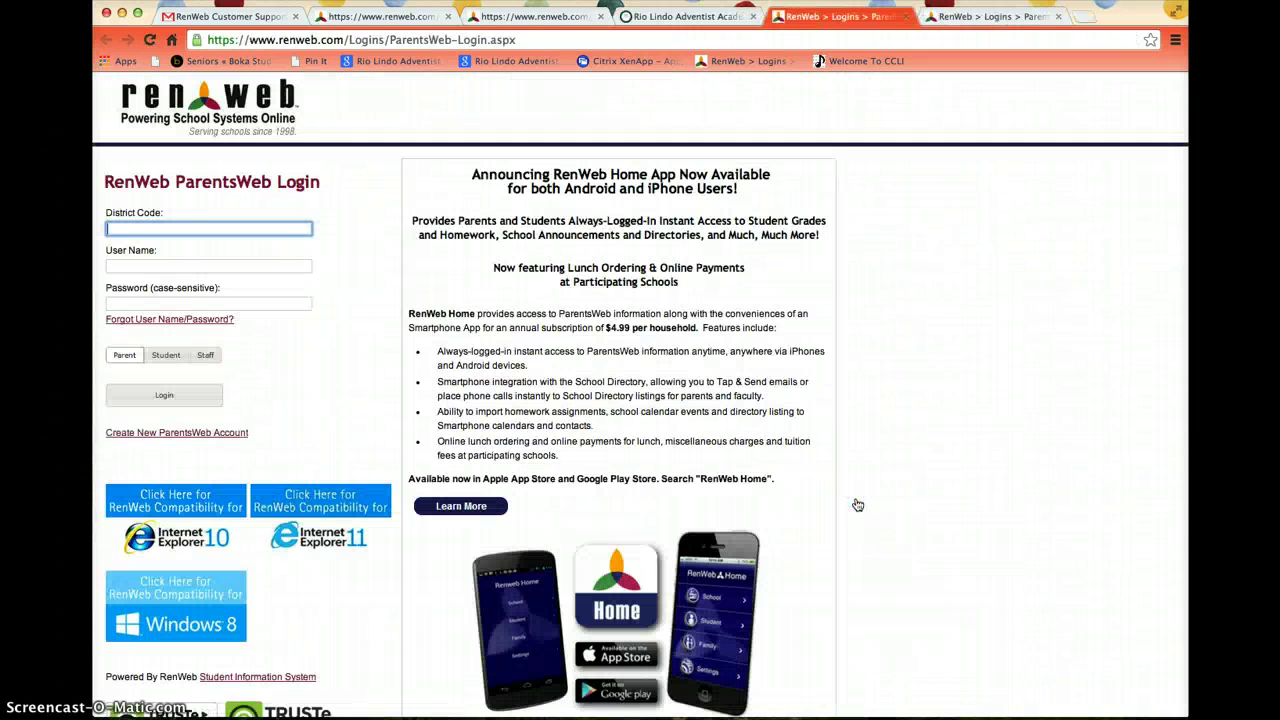
- Log in as a parent with district code RLAA-CA, the saved user name and the new password
{"action": "left_click", "coordinate": [173, 230]}
{"action": "key", "text": "Down"}
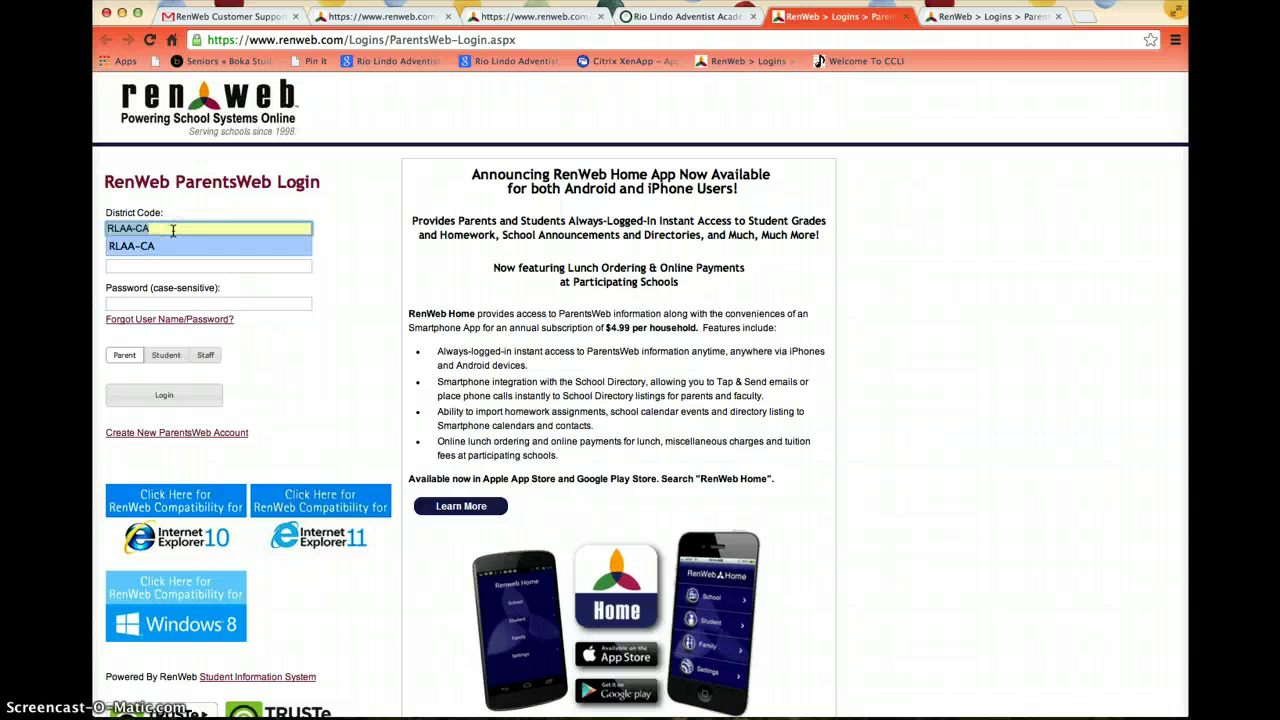
{"action": "key", "text": "Tab"}
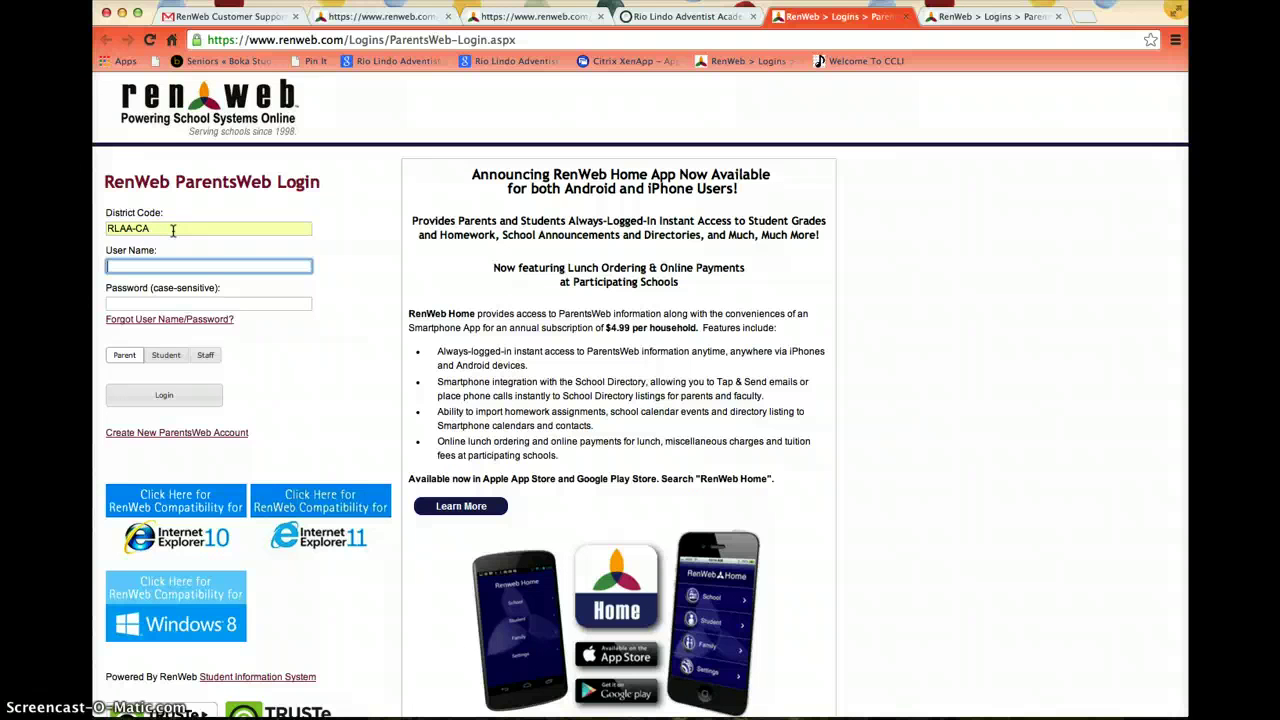
{"action": "type", "text": "Rio"}
{"action": "key", "text": "Down"}
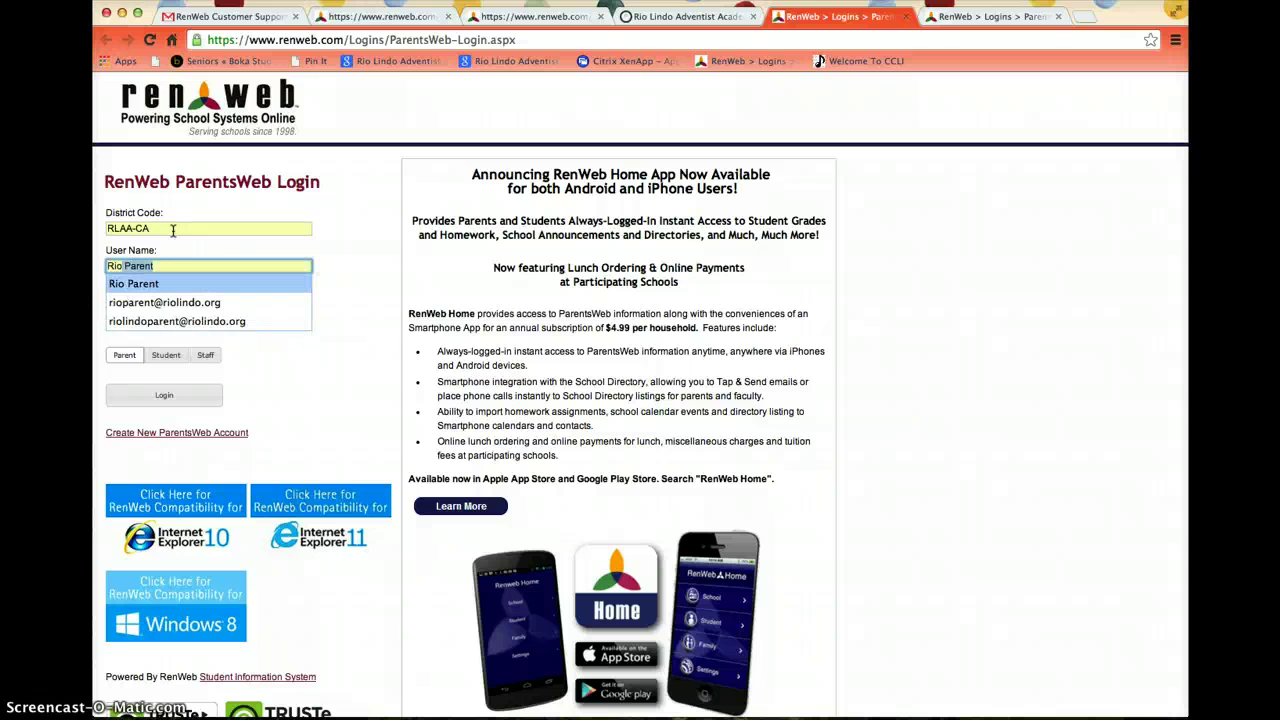
{"action": "key", "text": "Tab"}
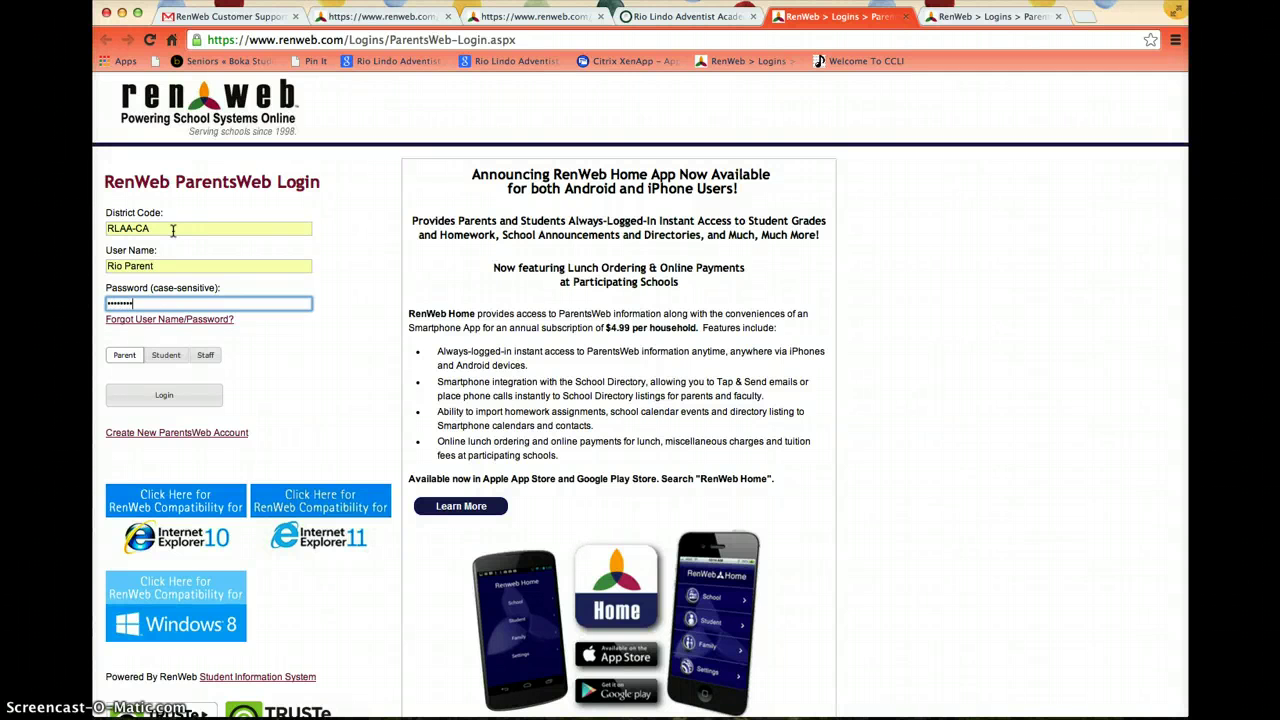
{"action": "left_click", "coordinate": [185, 392]}
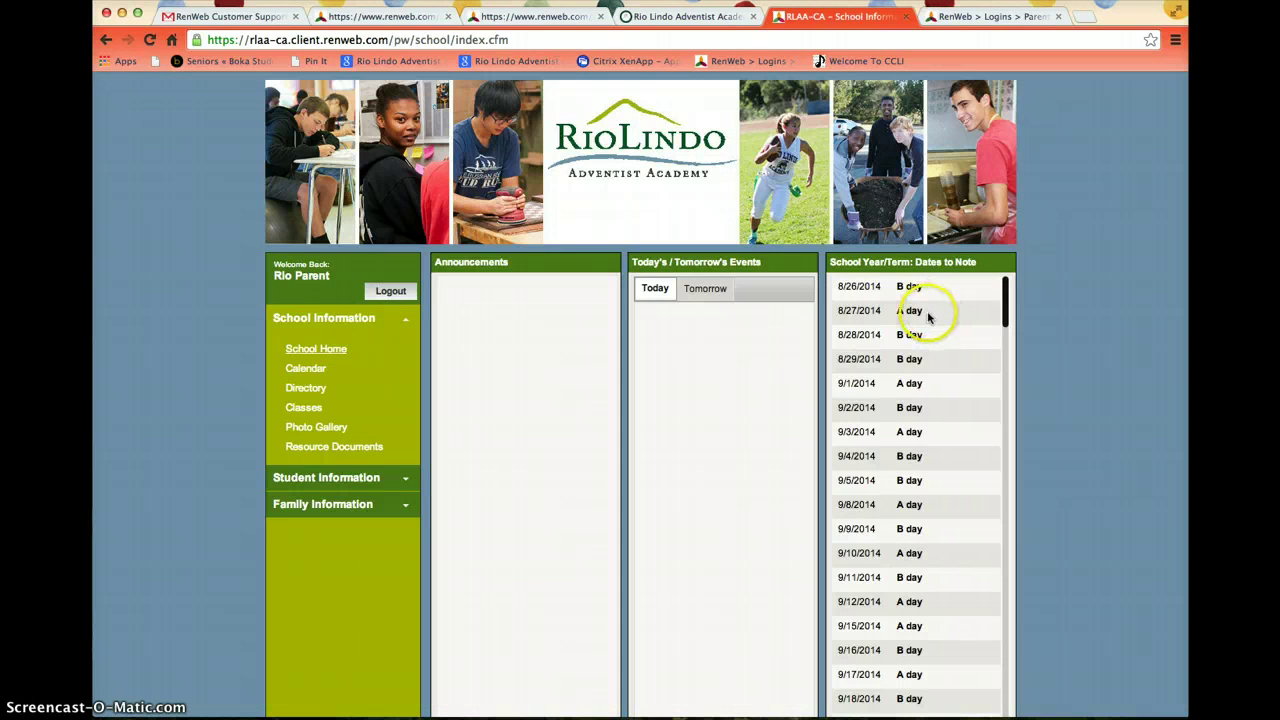
- View the Student Information summary, then the Family Information page with the parent's contact details
{"action": "scroll", "coordinate": [925, 315], "scroll_direction": "down", "scroll_amount": 1}
{"action": "scroll", "coordinate": [911, 318], "scroll_direction": "up", "scroll_amount": 1}
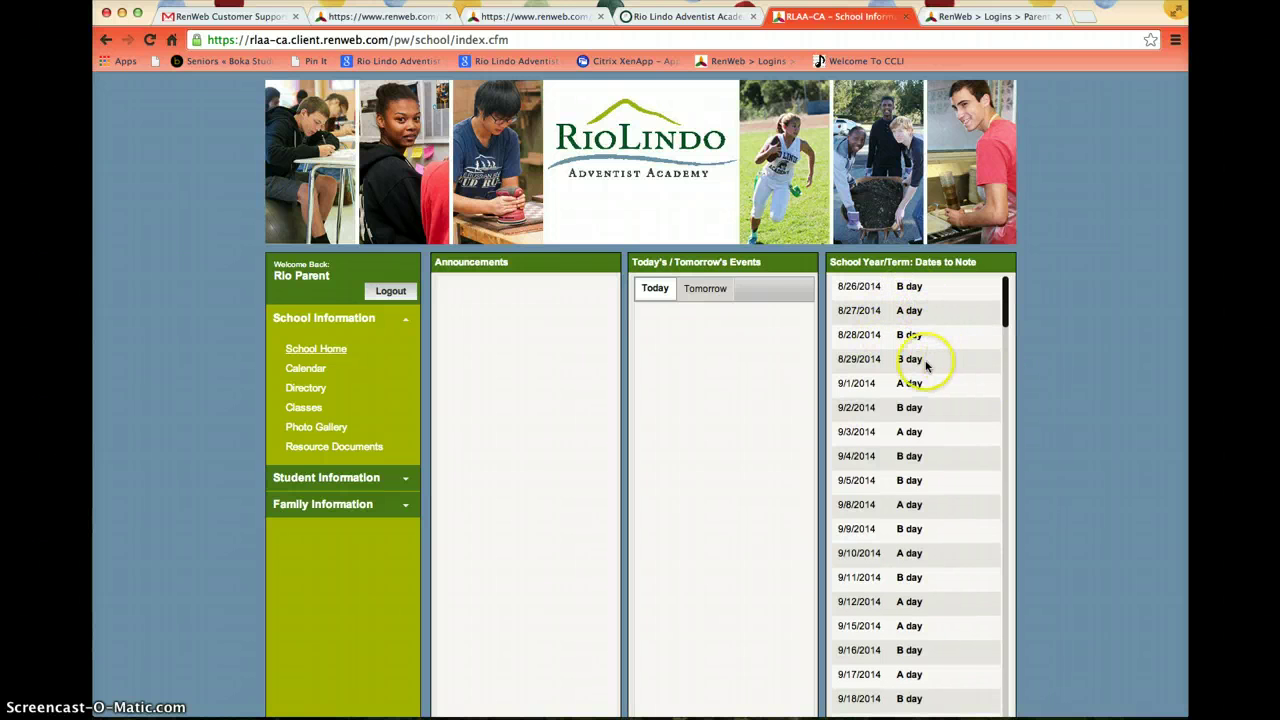
{"action": "left_click", "coordinate": [337, 478]}
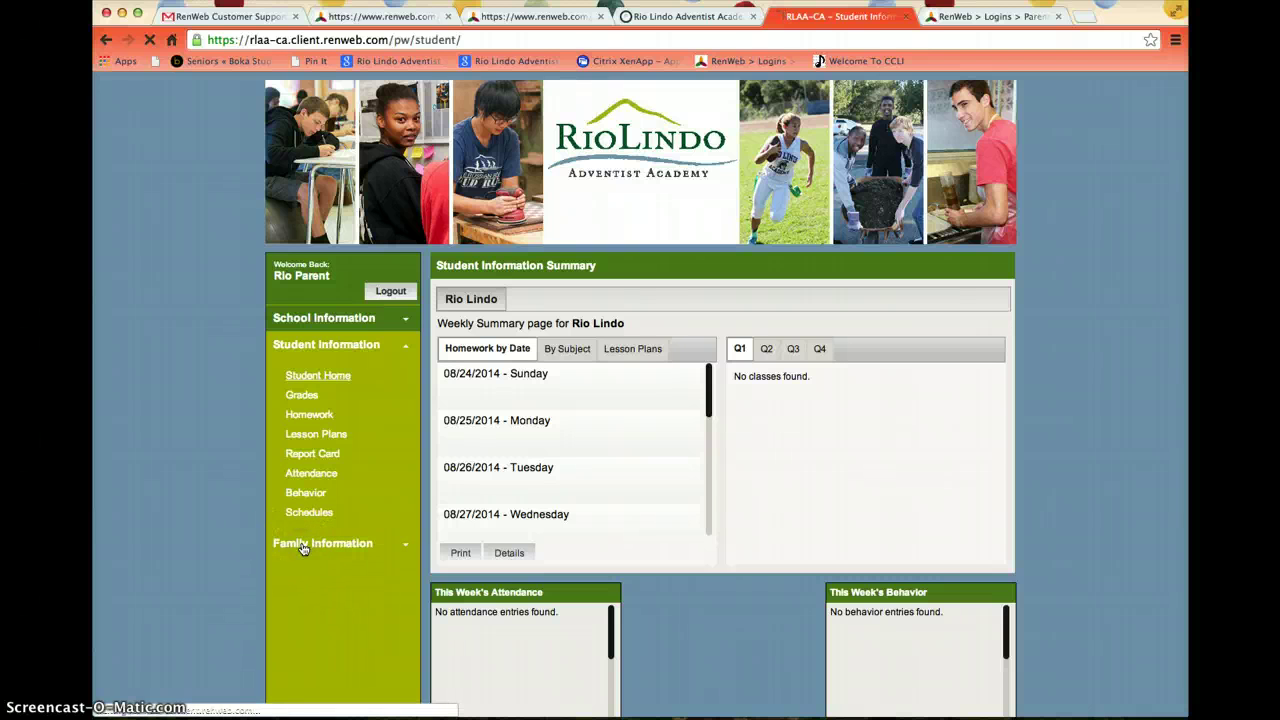
{"action": "left_click", "coordinate": [479, 550]}
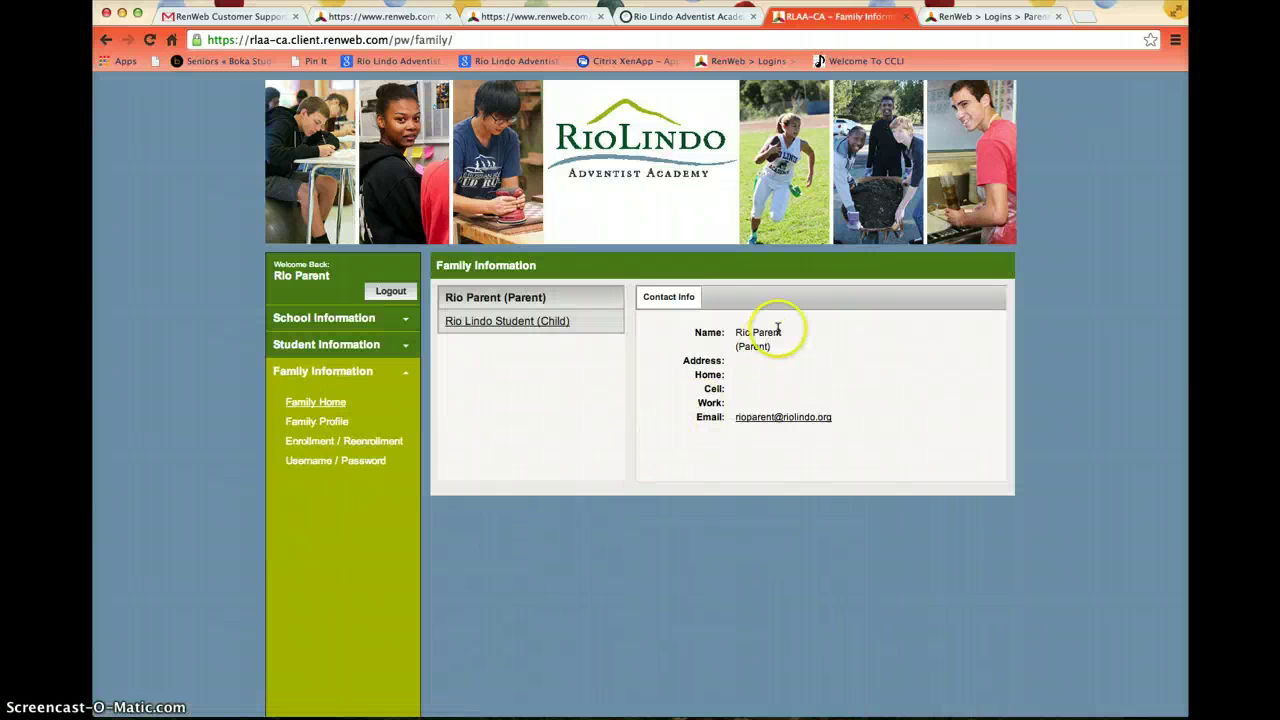